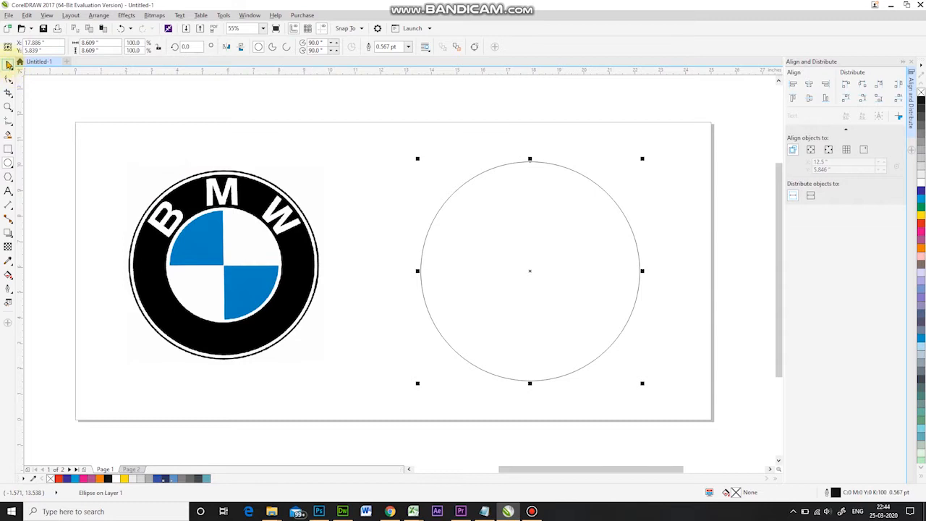
Create four progressively smaller concentric copies of the circle to form the outer rings and the inner double circle
left_click_drag(643, 158, 593, 214)
left_click(640, 157)
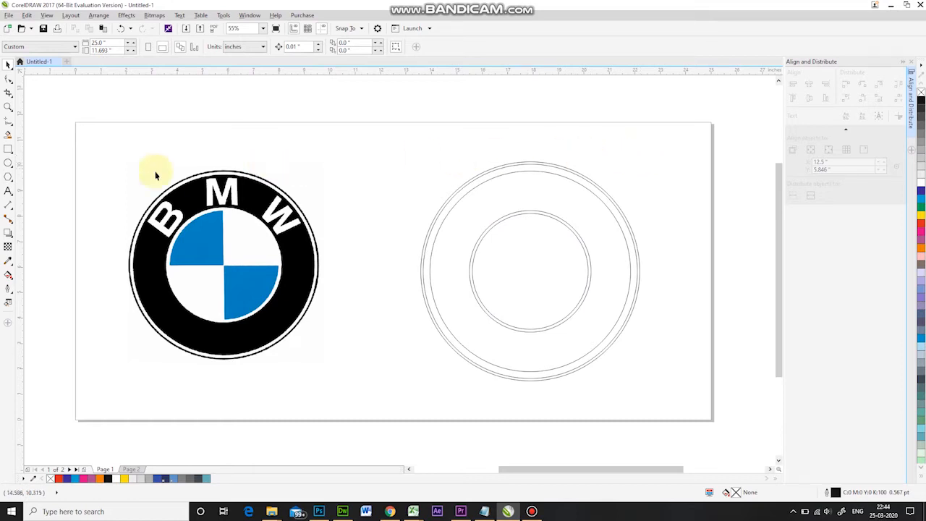
Draw a square of about 3.15 inches between the reference logo and the circles, overlapping the page's upper edge
left_click(9, 149)
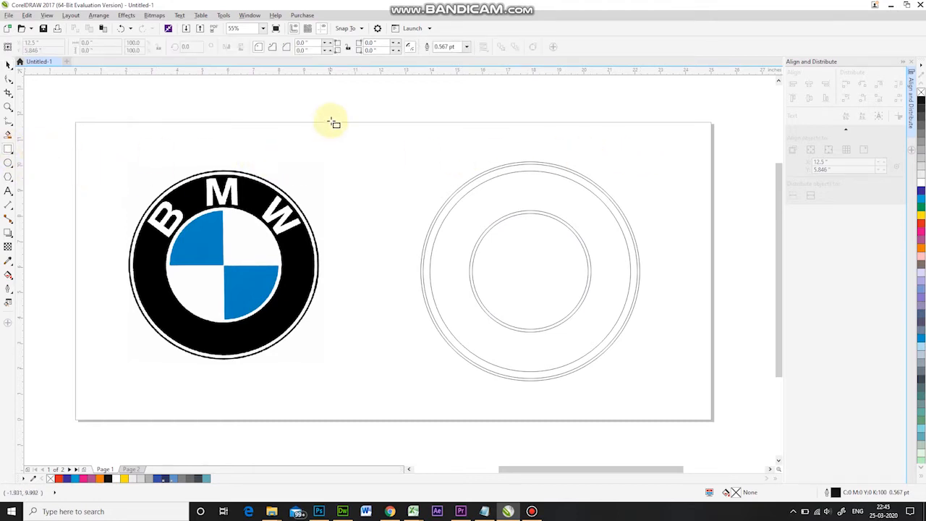
left_click_drag(312, 102, 392, 183)
left_click(9, 66)
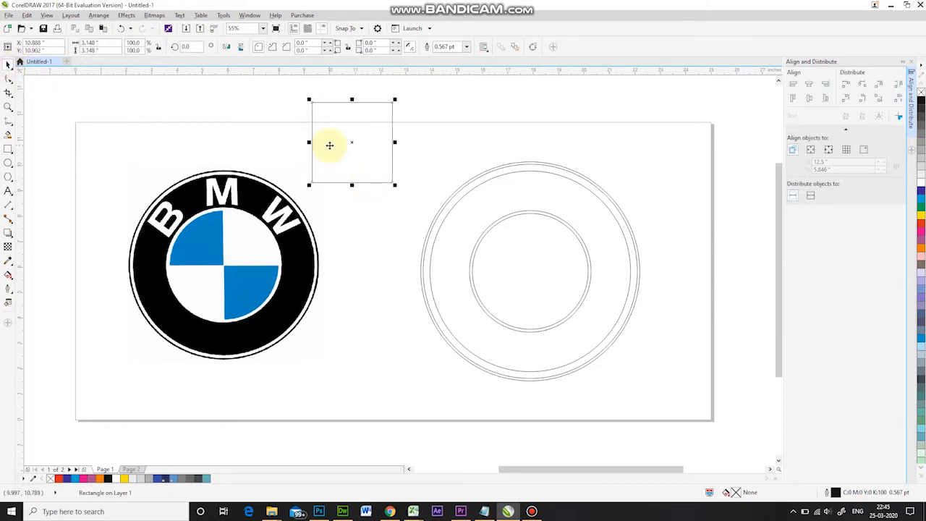
Duplicate the square diagonally so the copy meets its lower-right corner, and group the two squares
left_click_drag(305, 141, 407, 140)
right_click(408, 140)
left_click_drag(431, 99, 420, 192)
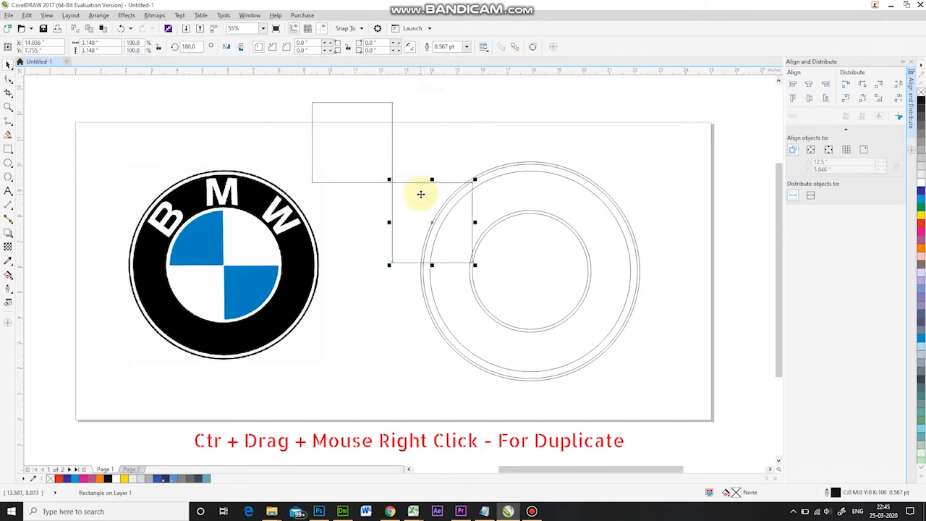
left_click(366, 159, "shift")
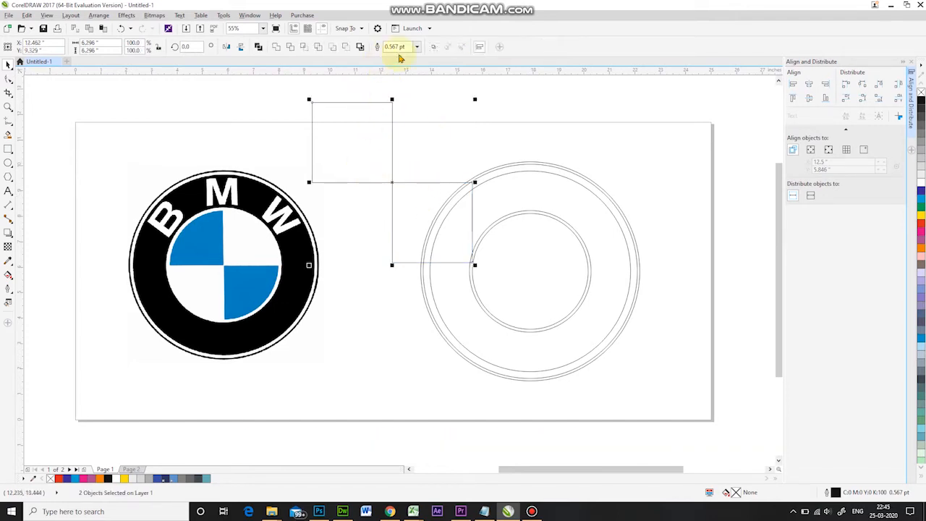
left_click(433, 49)
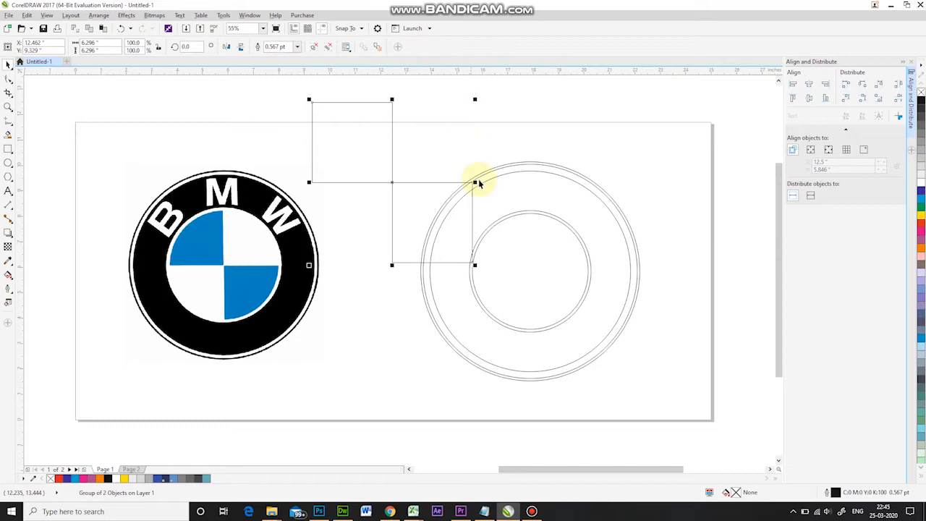
Centre the grouped squares horizontally and vertically on the inner circle
left_click(501, 248, "shift")
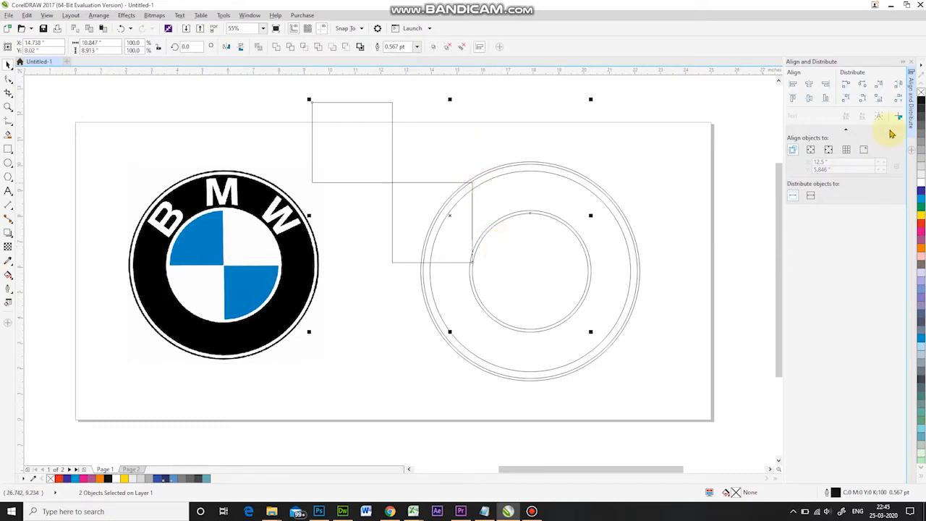
left_click(809, 84)
left_click(809, 99)
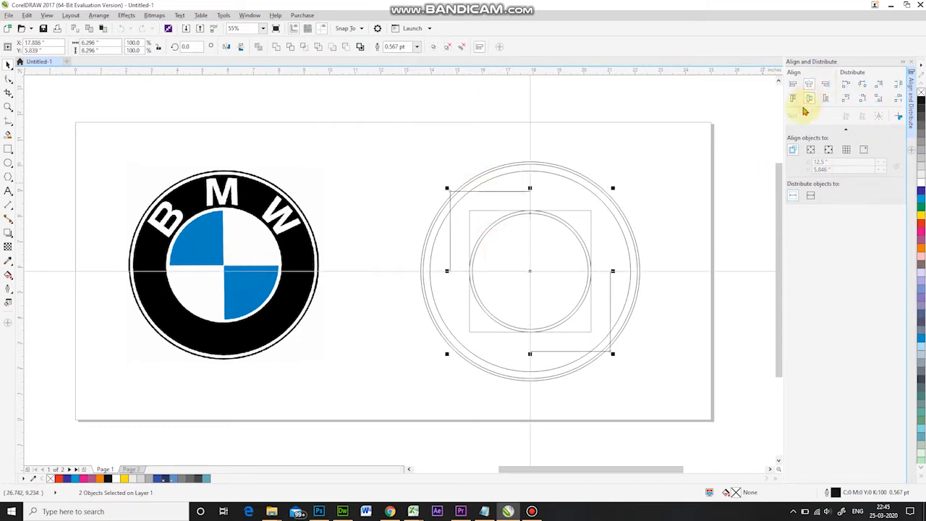
left_click(732, 121)
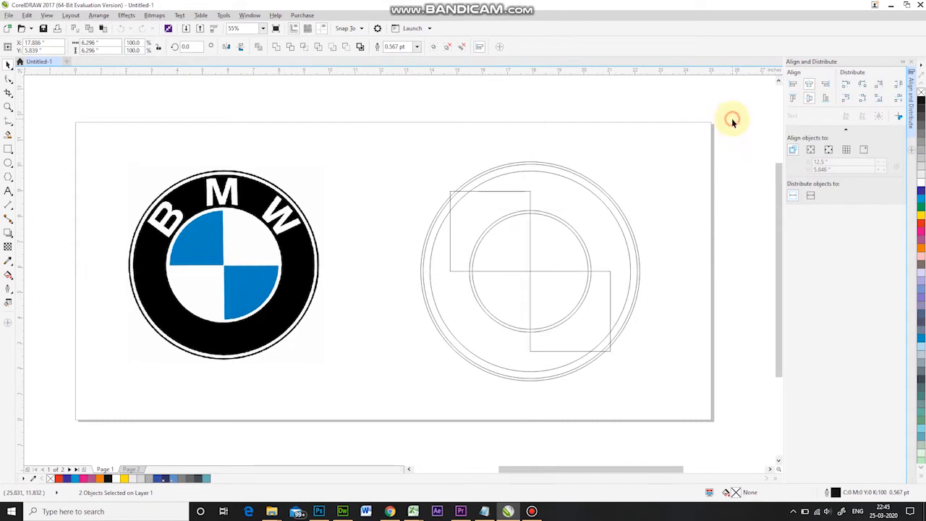
Ungroup the two diagonal squares and weld them into a single shape
left_click(599, 308)
left_click(328, 46)
left_click(452, 214)
left_click(466, 207)
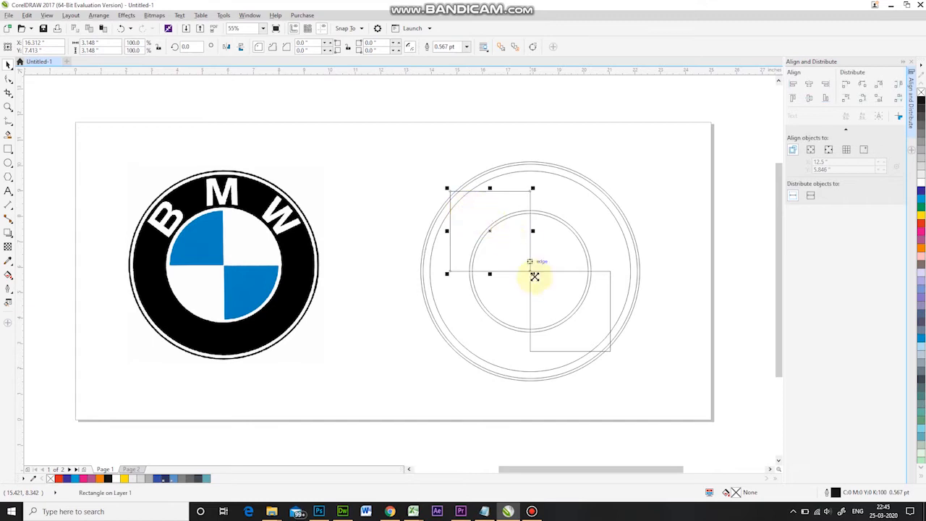
left_click(603, 312, "shift")
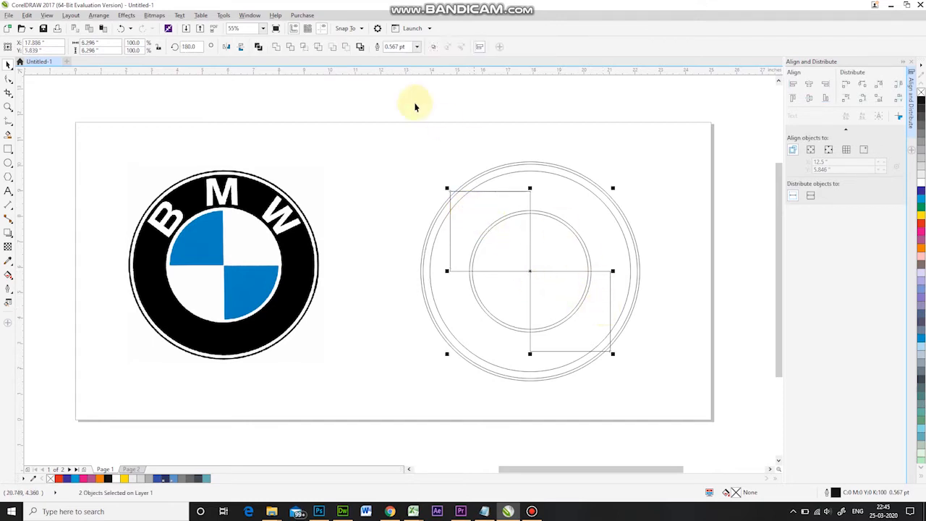
left_click(276, 48)
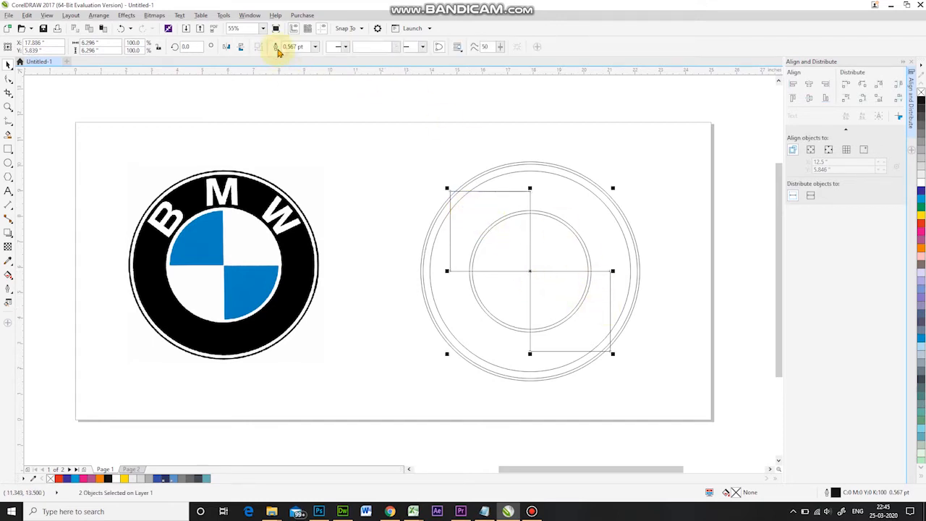
Intersect the welded squares with the innermost circle and delete the leftover squares outside it
key("ctrl+z")
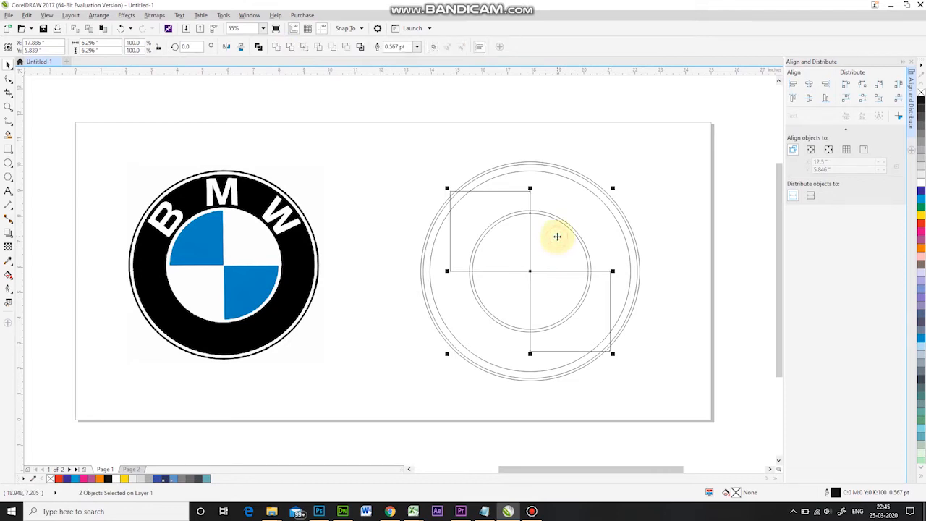
left_click(304, 47)
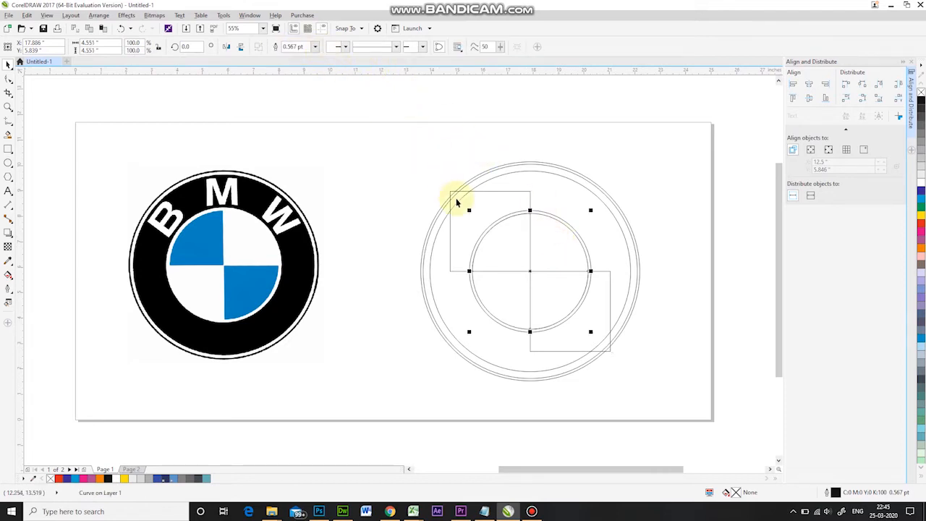
left_click(492, 198)
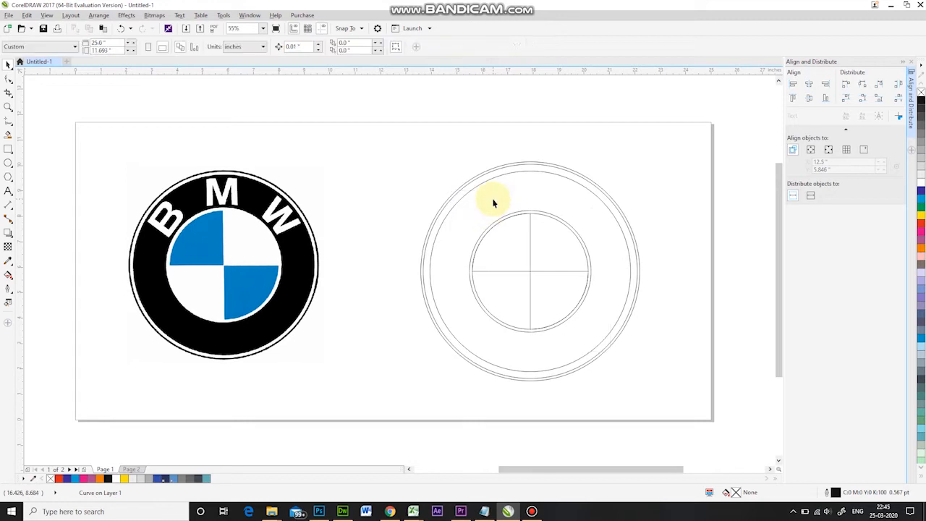
Fill the two opposite quarter segments of the inner circle with cyan (C:100 M:0 Y:0 K:0)
left_click(509, 258)
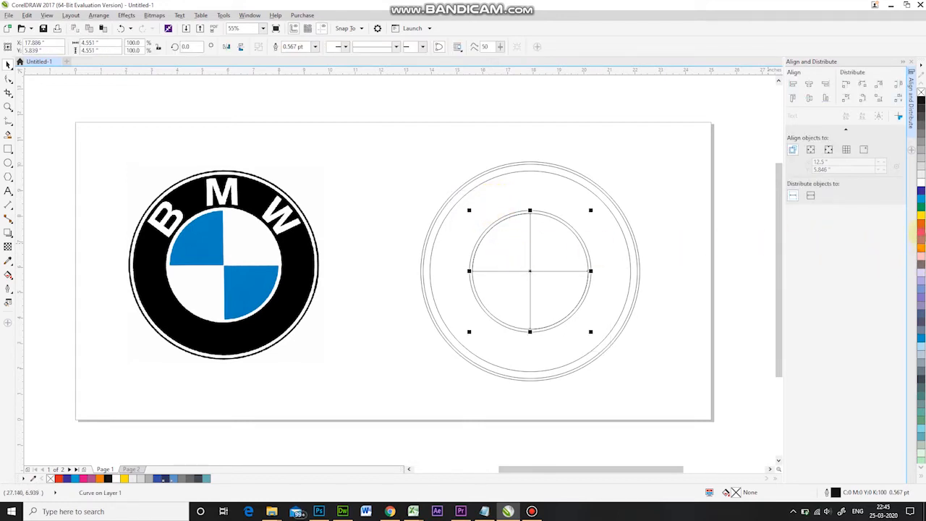
left_click(920, 195)
left_click(661, 153)
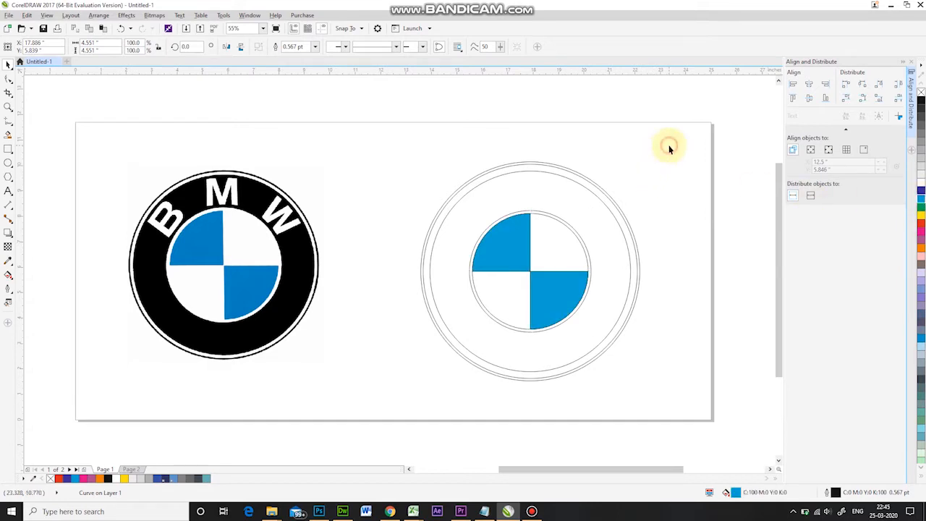
Add the artistic text "BMW" in the empty area above and between the reference logo and the circles
left_click(599, 201)
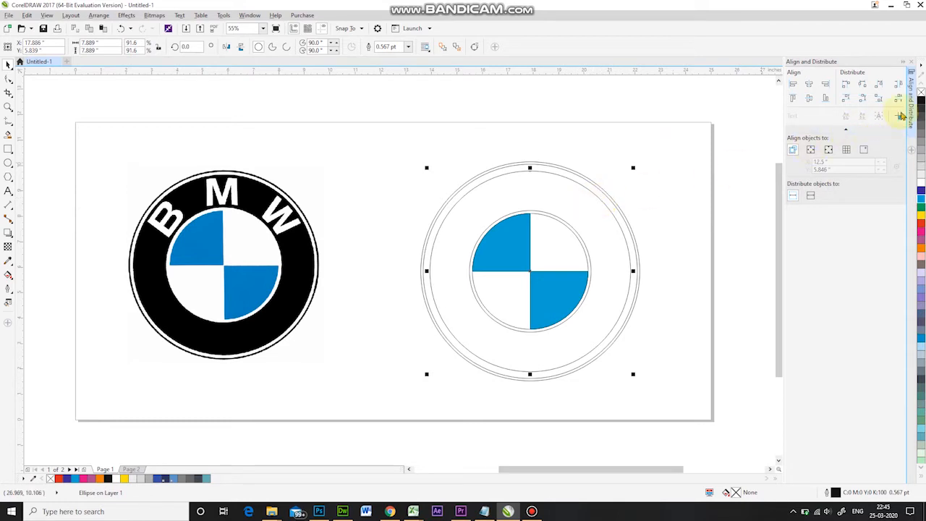
left_click(8, 192)
left_click(324, 139)
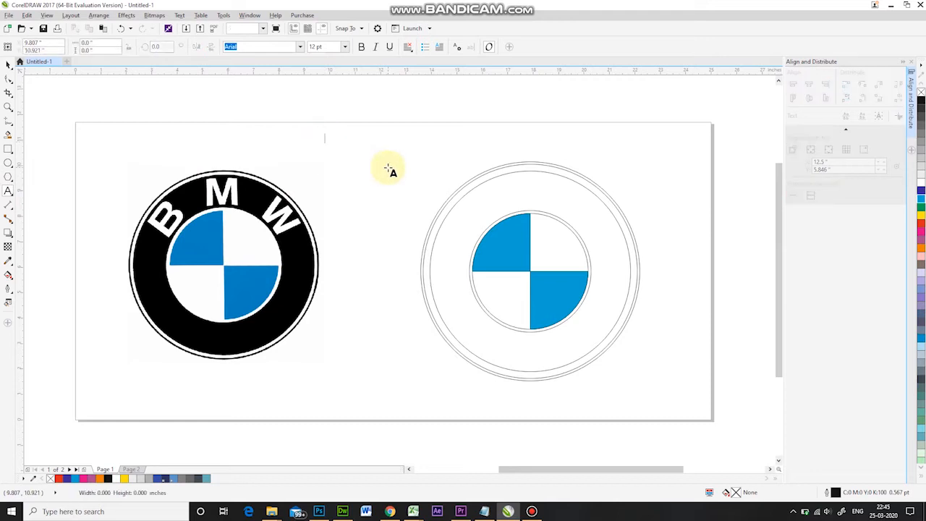
type("BMW")
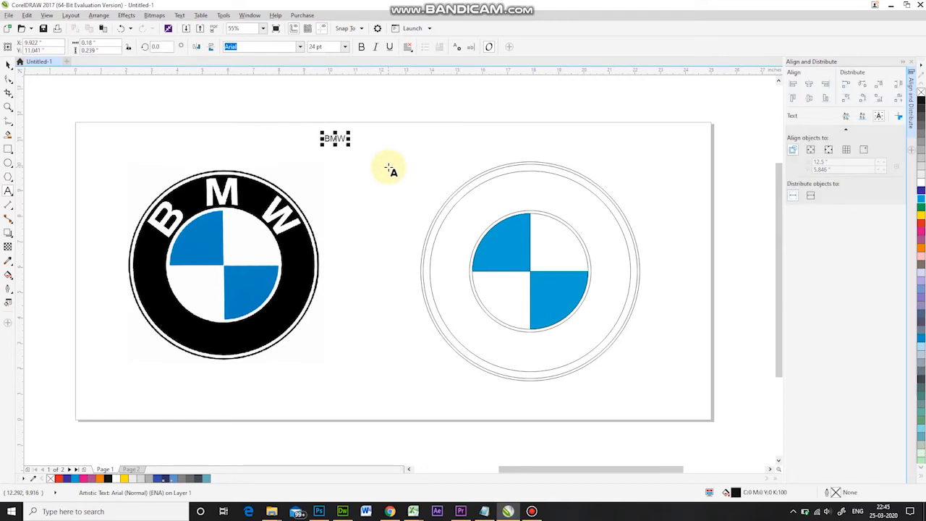
Format the BMW text as 48 pt bold
key("ctrl+a")
left_click(346, 48)
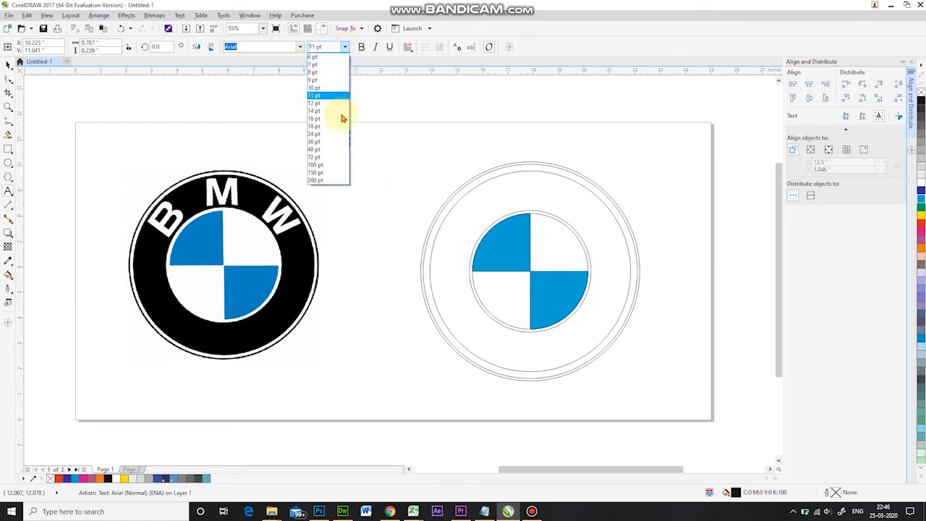
left_click(327, 149)
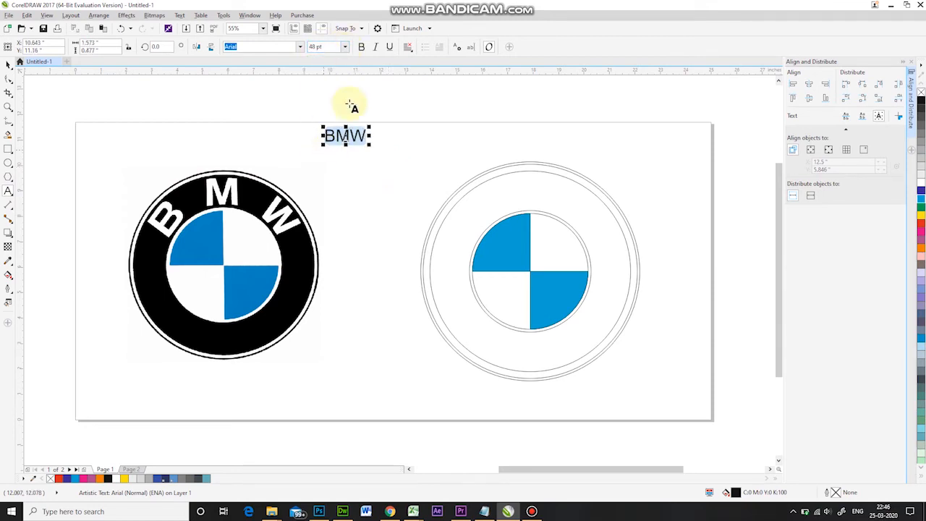
left_click(361, 47)
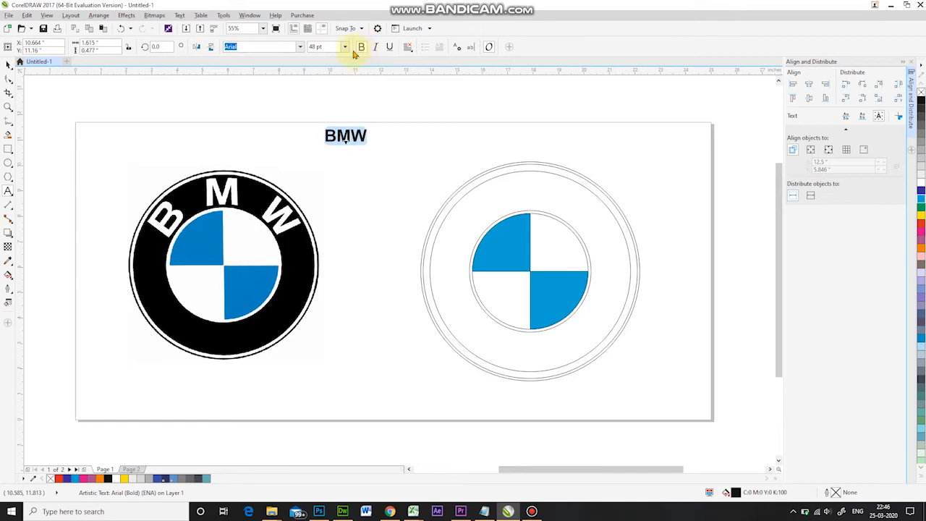
Move the BMW text into the upper part of the ring, enlarge it to about 102 pt and centre it above the inner circle
left_click(7, 67)
left_click_drag(350, 136, 585, 222)
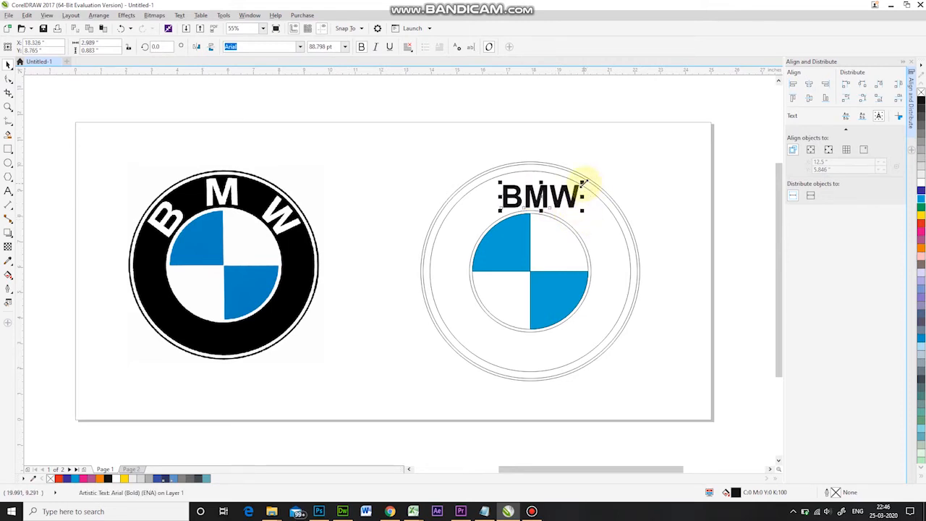
left_click_drag(588, 178, 593, 177)
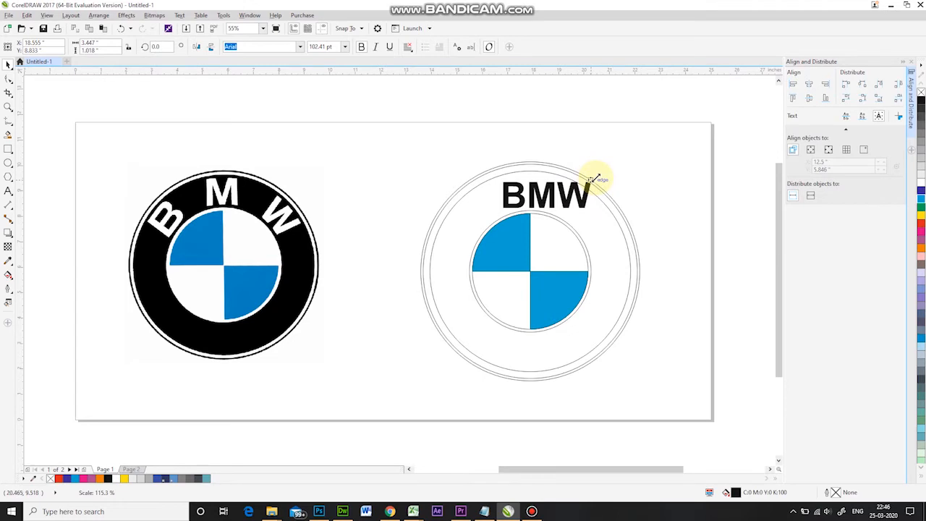
left_click(541, 194)
left_click_drag(542, 194, 530, 199)
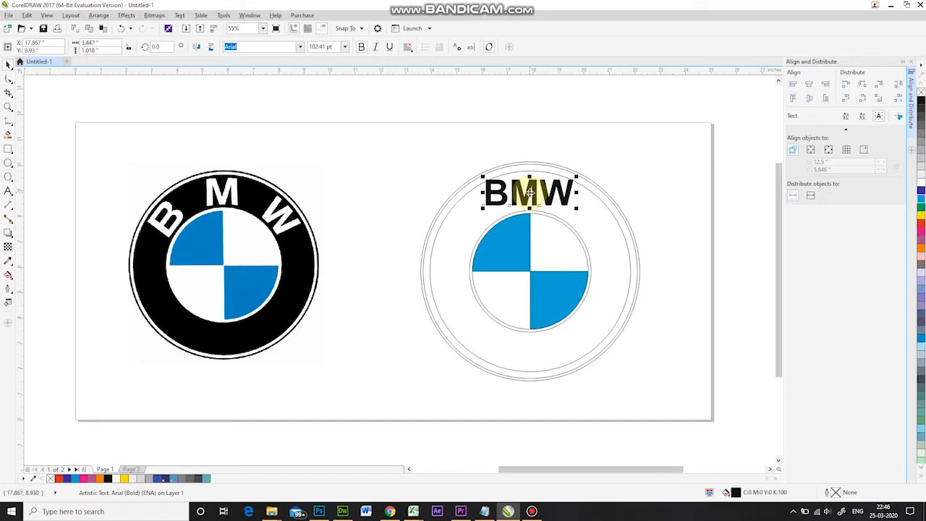
Fit the BMW text to the upper arc of the red circle around the blue and white emblem
left_click(46, 15)
mouse_move(178, 18)
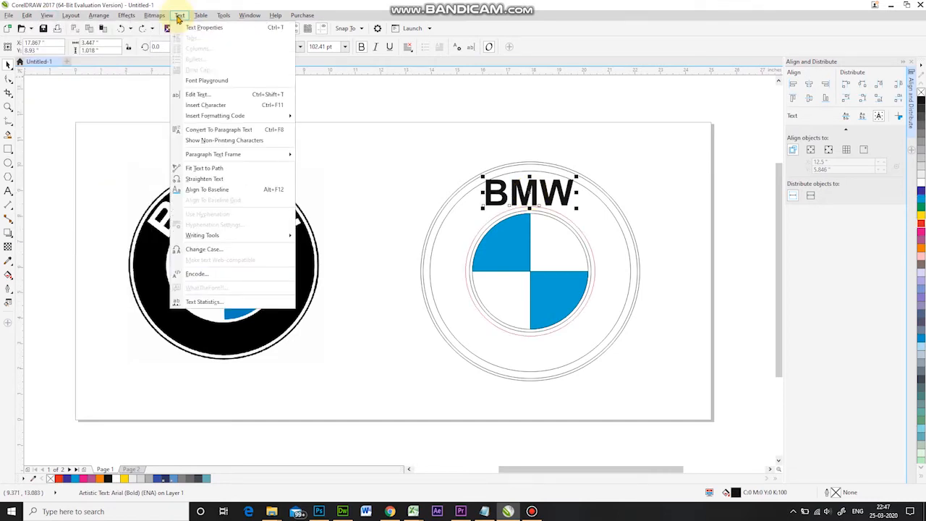
left_click(195, 168)
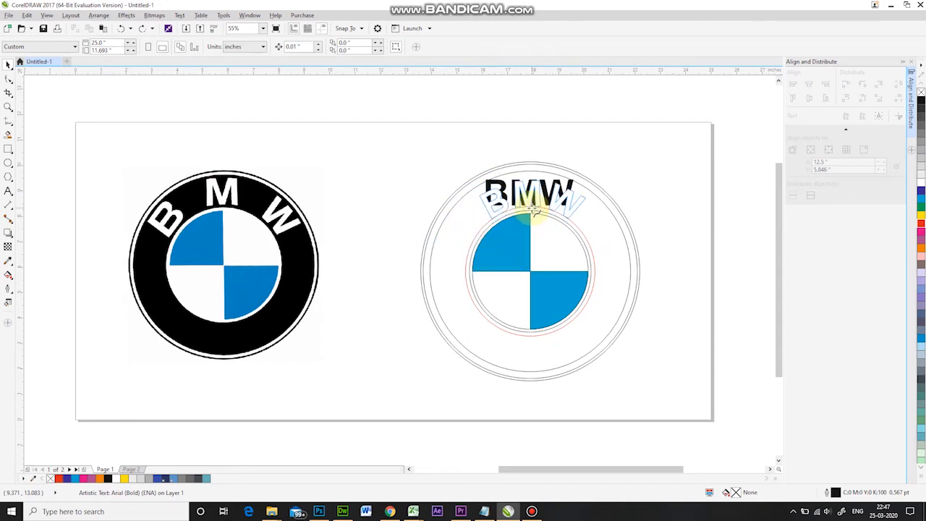
left_click(533, 210)
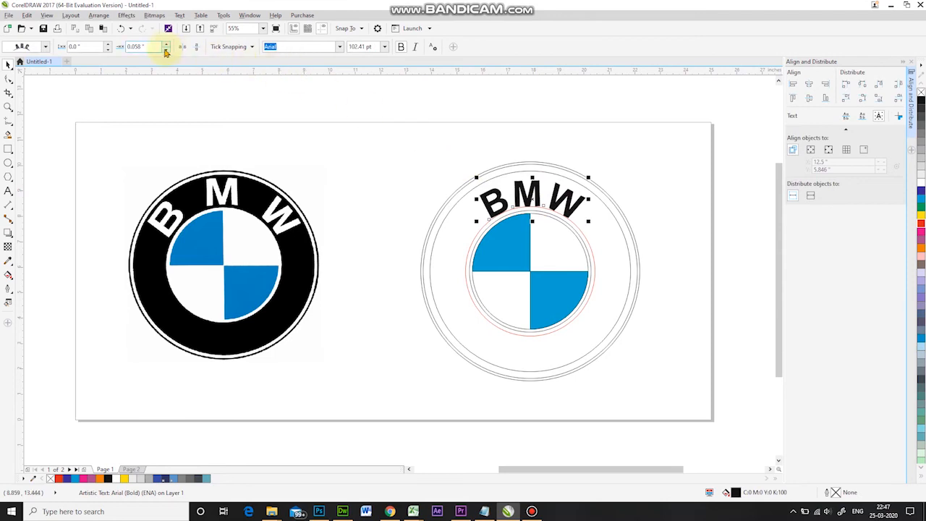
Set the curved BMW text's distance from the path to 0.1 inch, keeping its offset at 0.058 inch
left_click(166, 45)
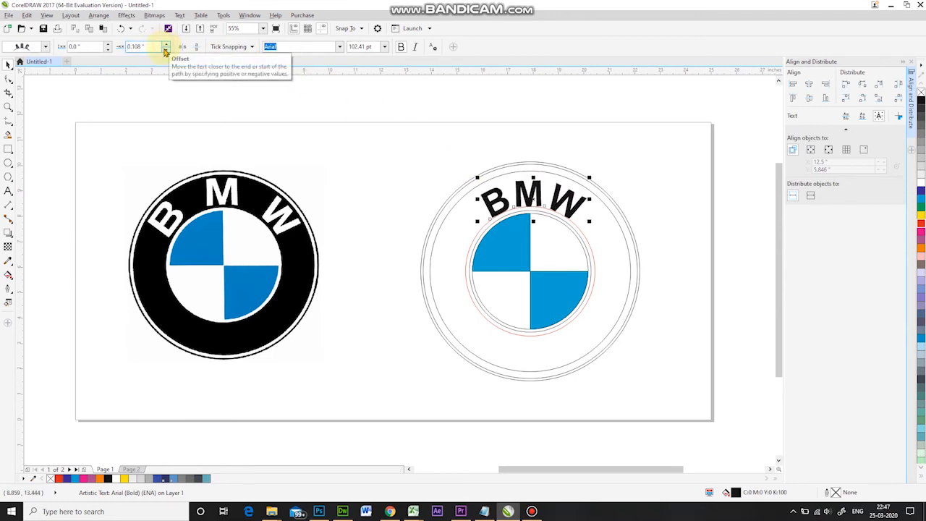
left_click(166, 50)
left_click(107, 44)
left_click(107, 44)
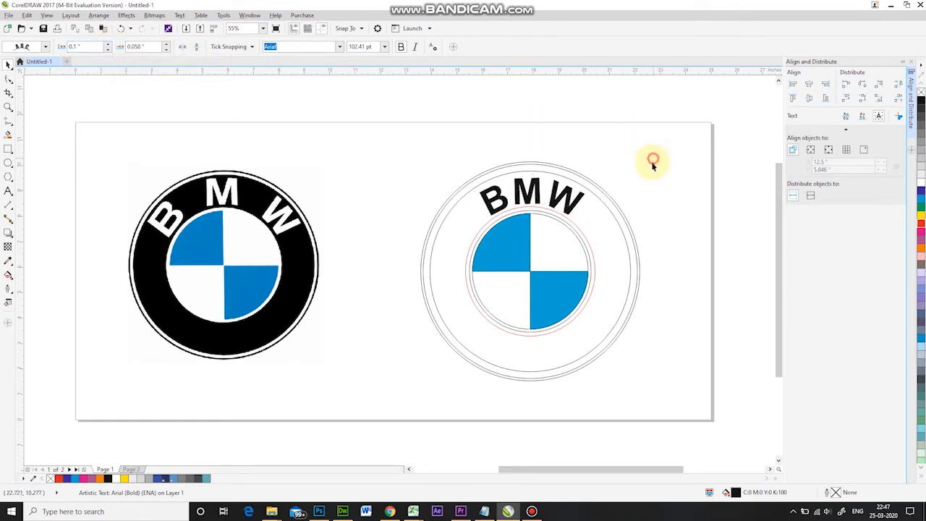
Insert spaces between the letters B, M and W of the curved text to spread them along the arc
left_click(589, 248)
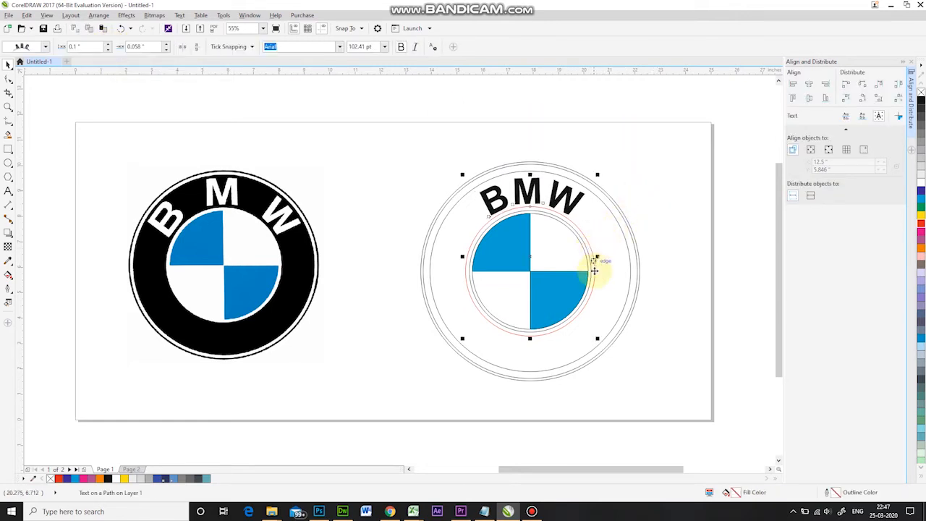
double_click(510, 196)
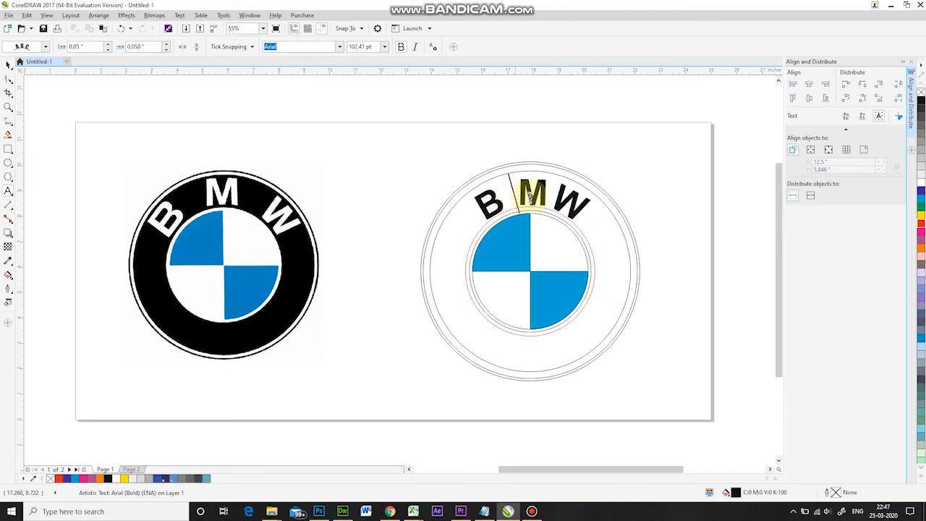
left_click(555, 196)
key("Escape")
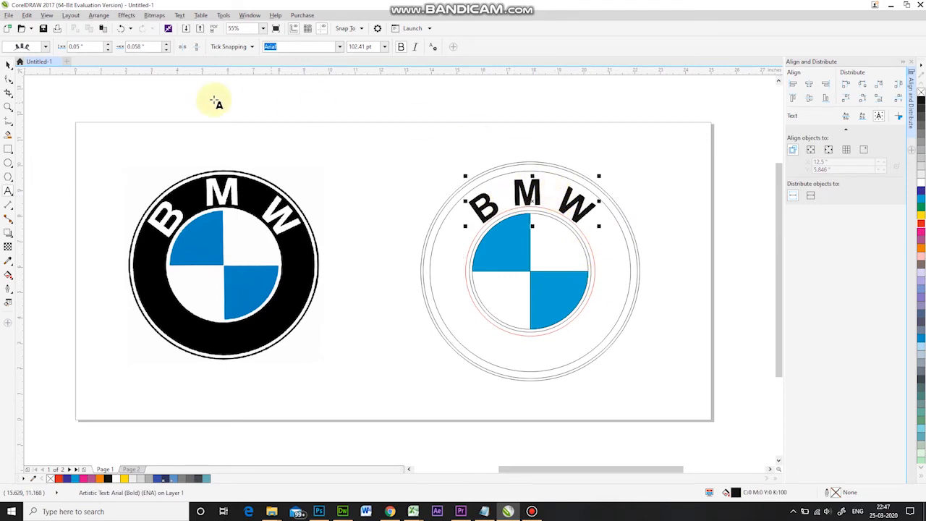
left_click(9, 66)
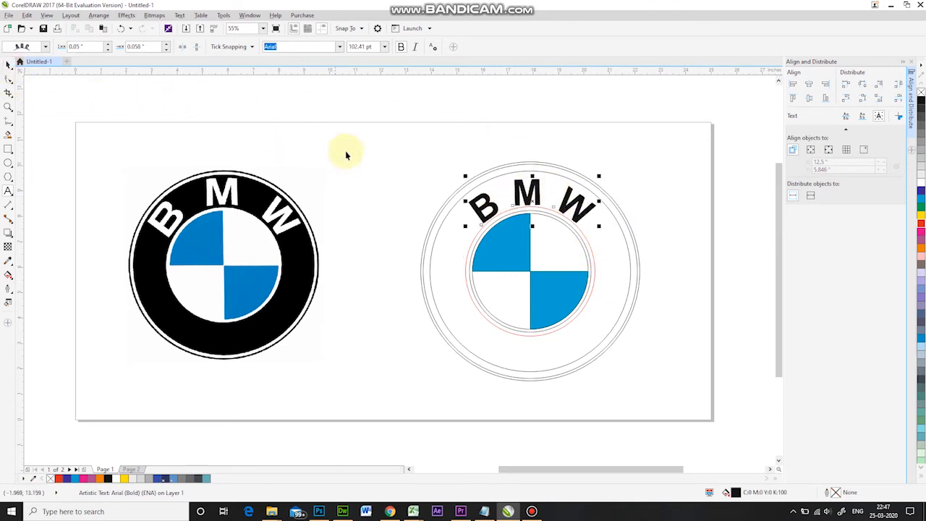
Delete the red guide circle and combine the two circles bounding the lettering band into a black-filled ring
left_click(586, 239)
key("Delete")
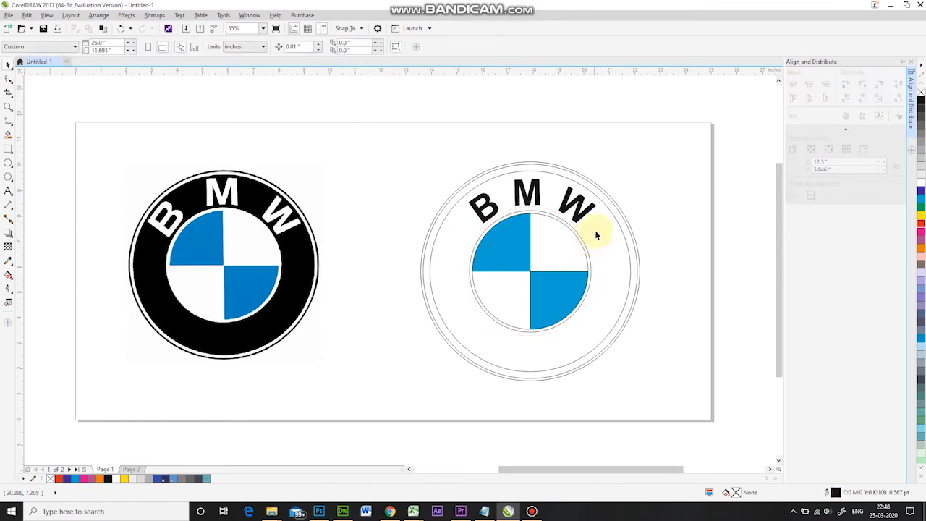
left_click(604, 229)
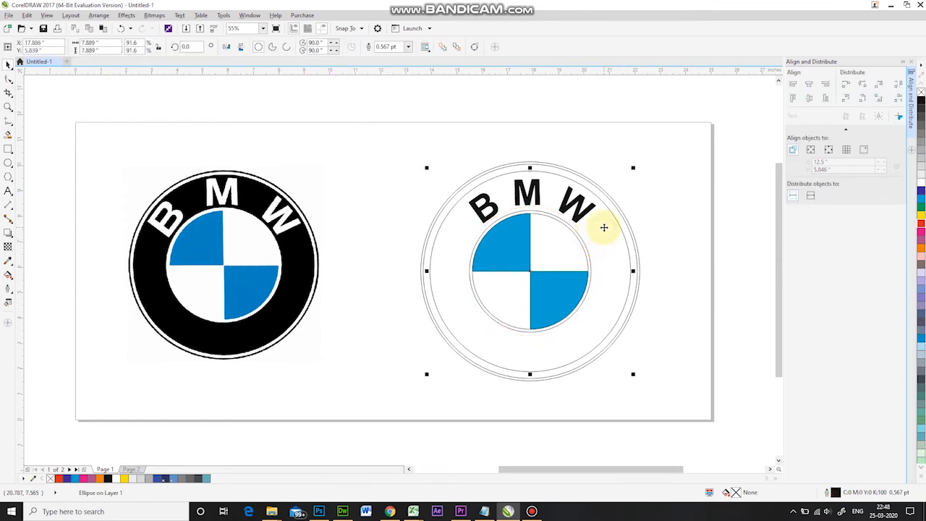
left_click(572, 232, "shift")
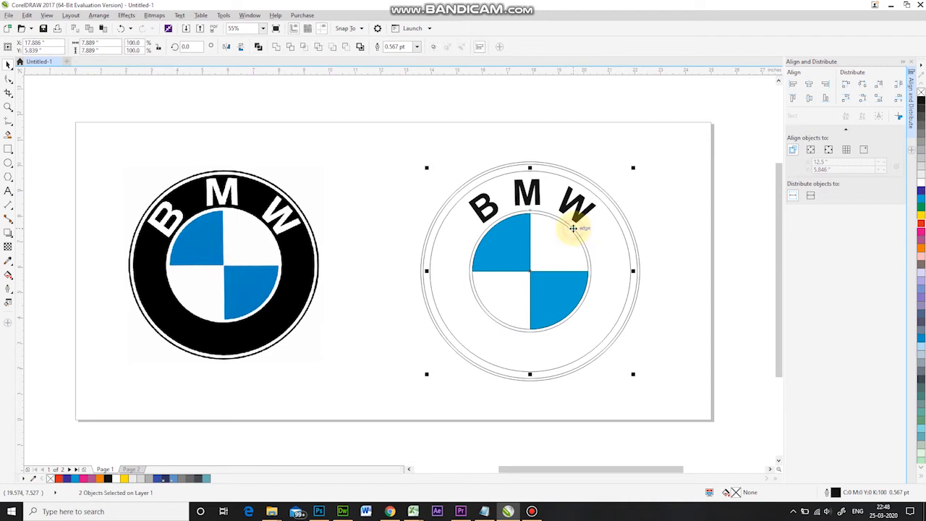
left_click(257, 47)
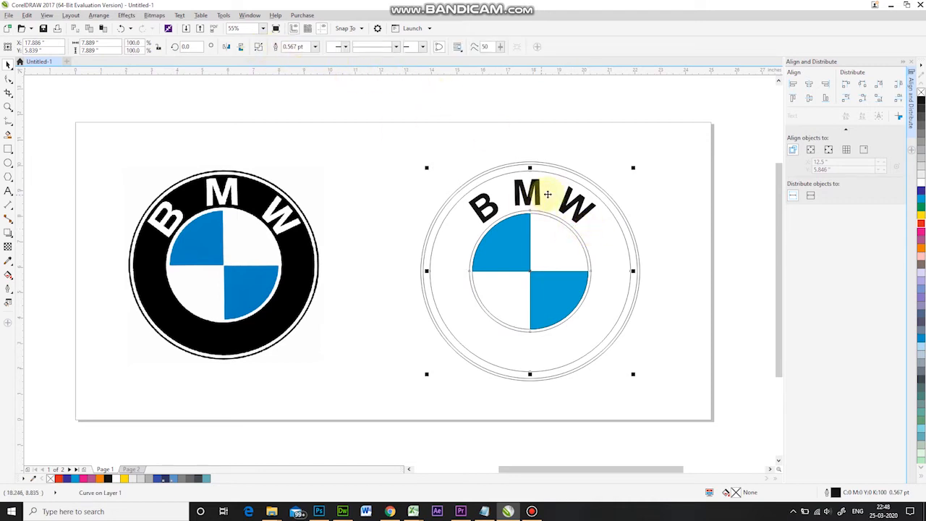
left_click(921, 99)
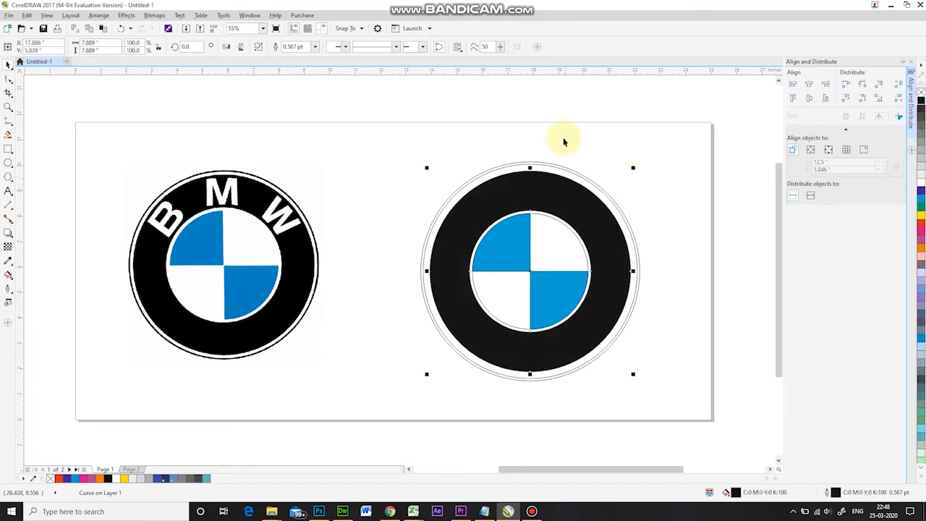
Recolour the curved BMW text white and combine the two outermost circles into a thin black-filled ring
left_click_drag(417, 124, 699, 251)
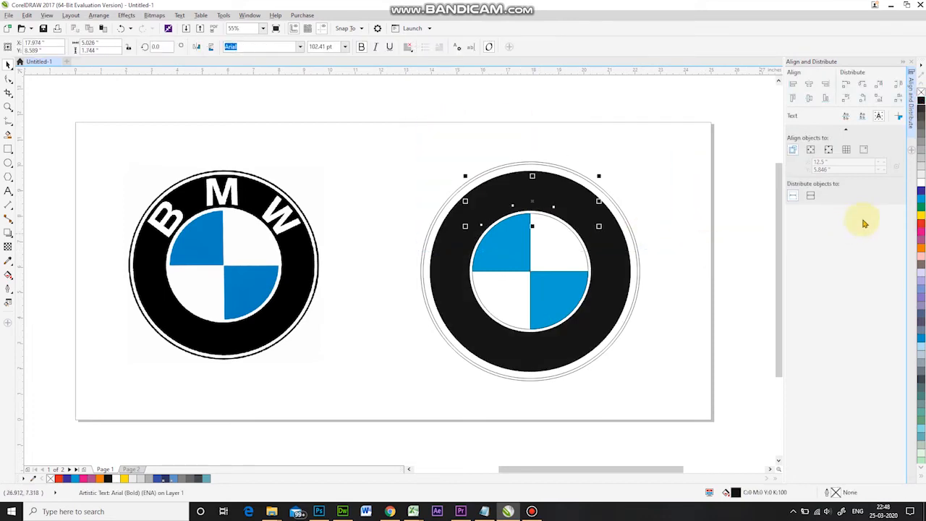
left_click(921, 183)
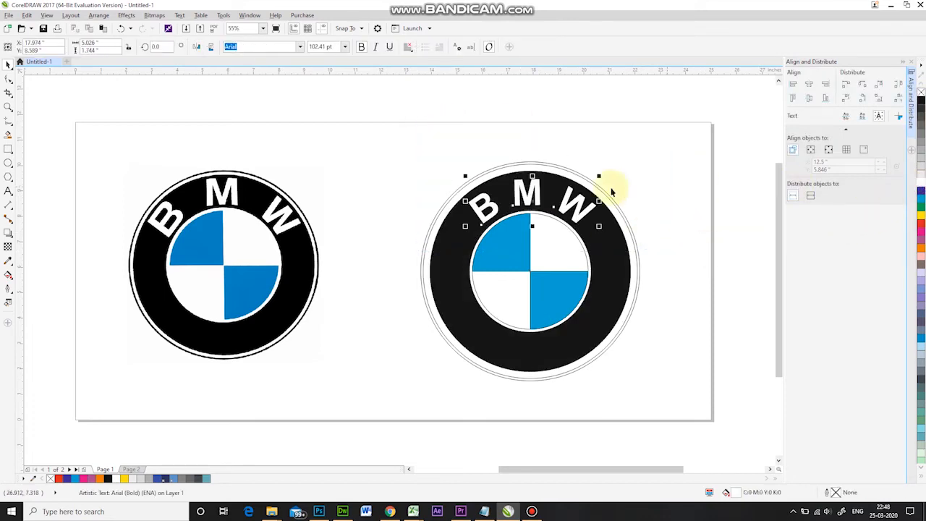
left_click(575, 174)
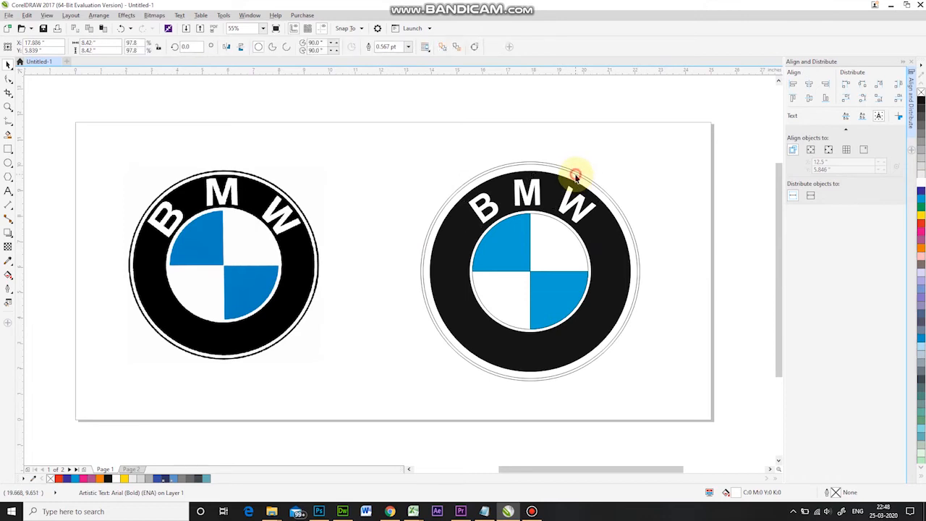
left_click(539, 166, "shift")
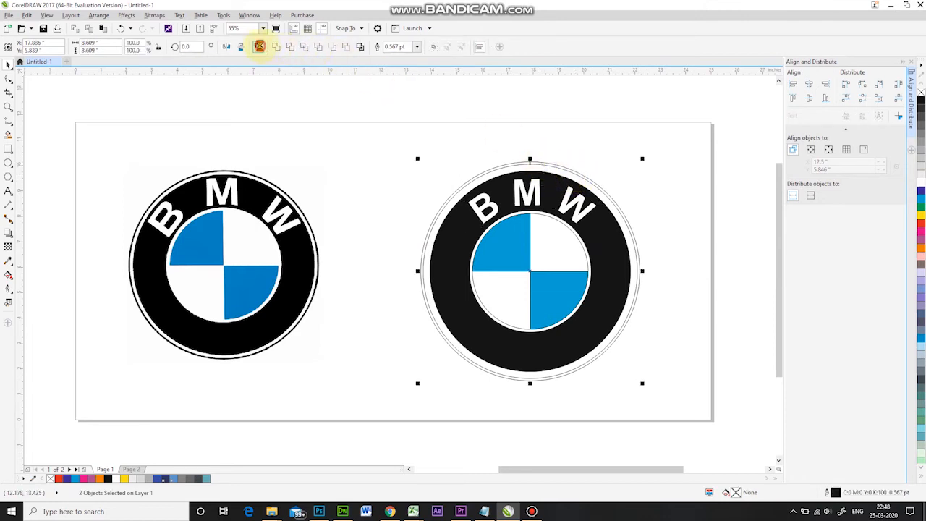
left_click(259, 46)
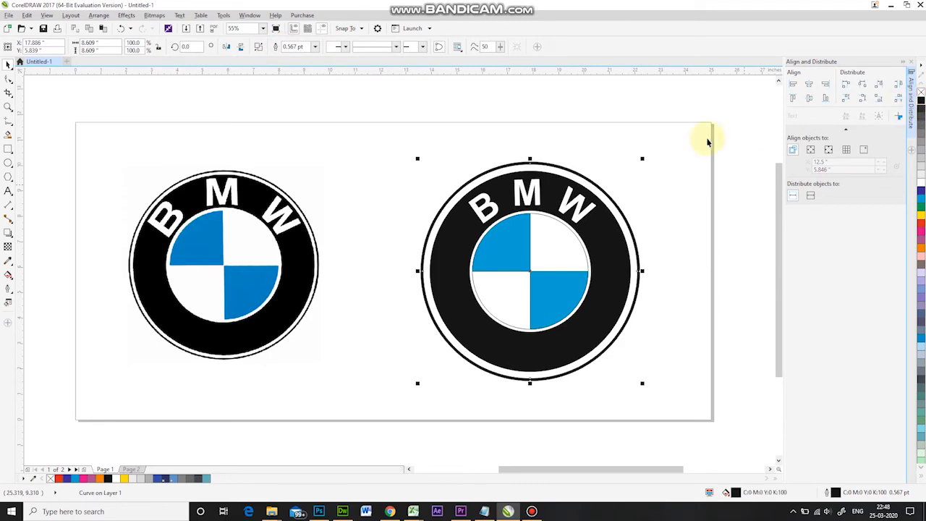
left_click(594, 134)
Give the wide black ring an elliptical fountain fill from black to dark grey (C47 M38 Y38 K24)
left_click(459, 260)
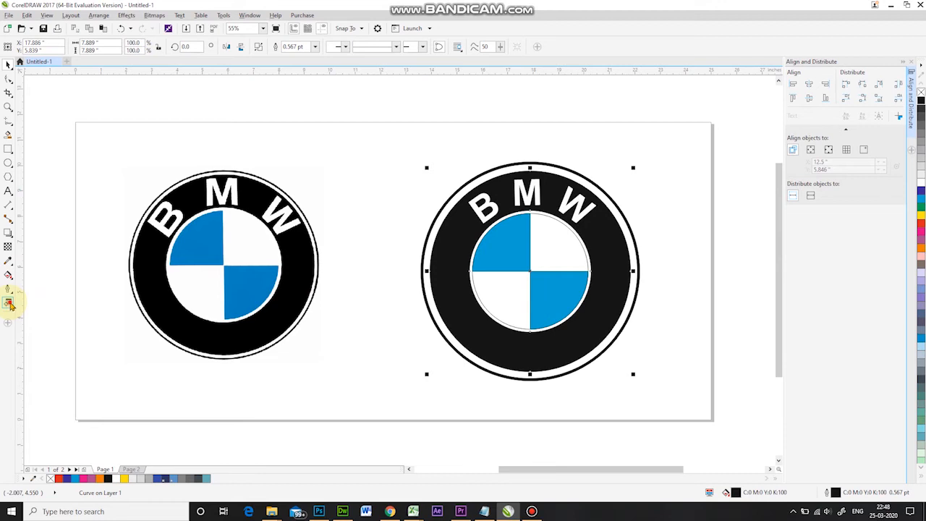
key("shift+F11")
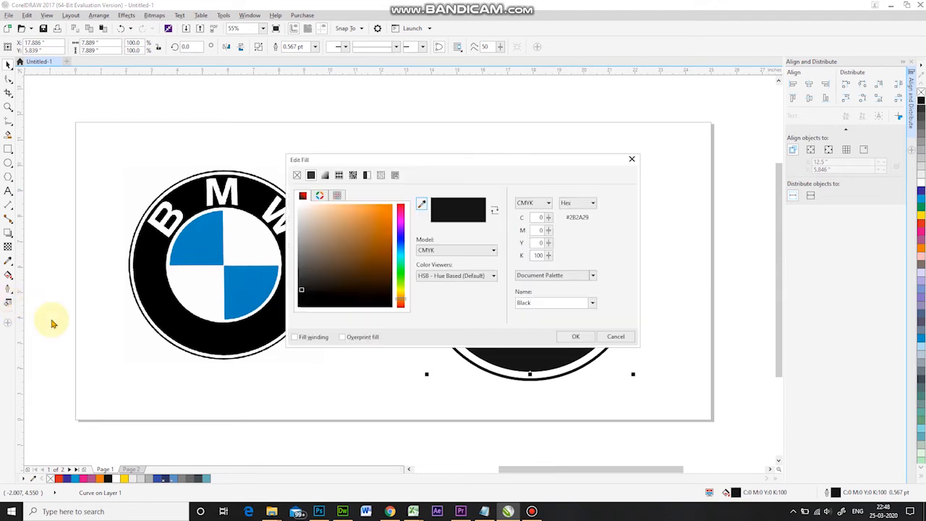
left_click(324, 176)
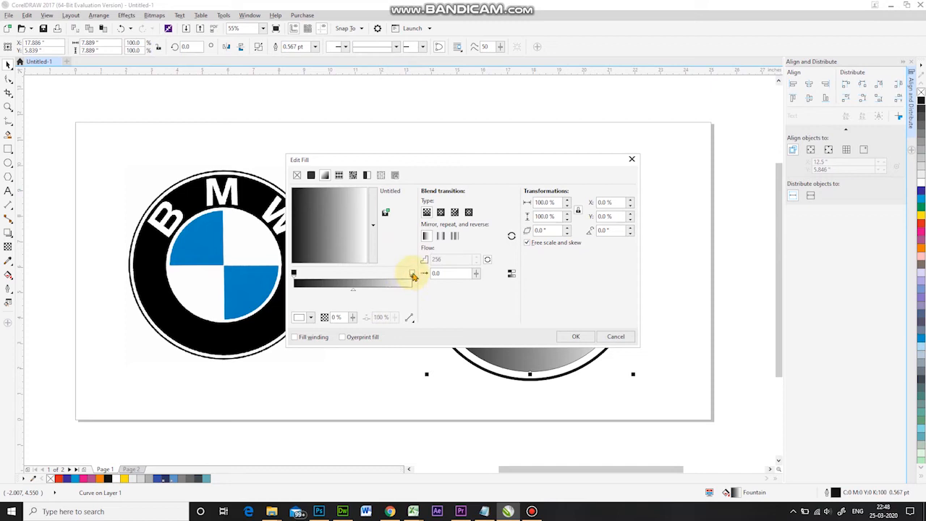
left_click(310, 318)
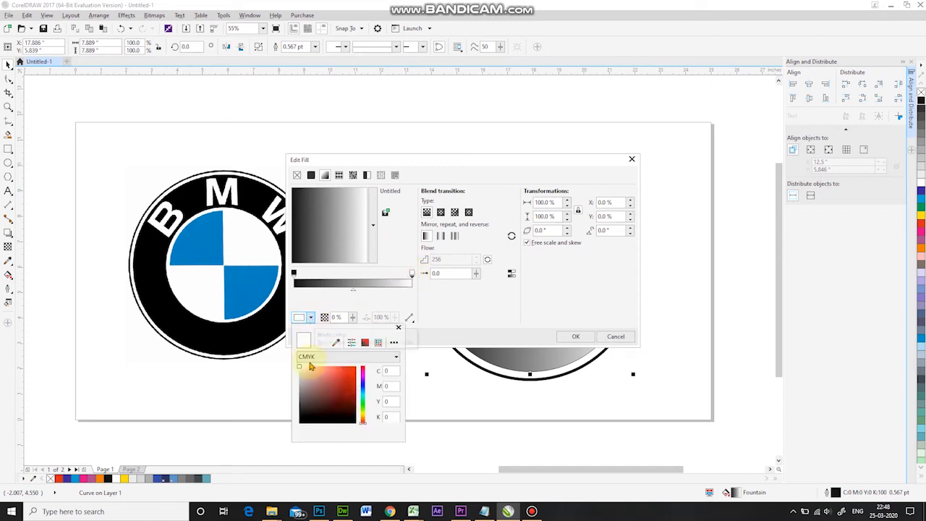
left_click(299, 395)
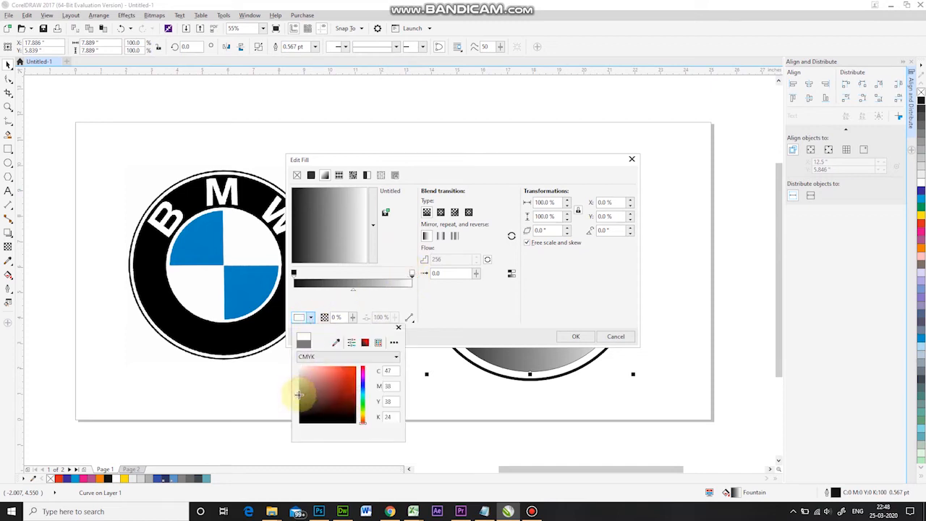
left_click(536, 314)
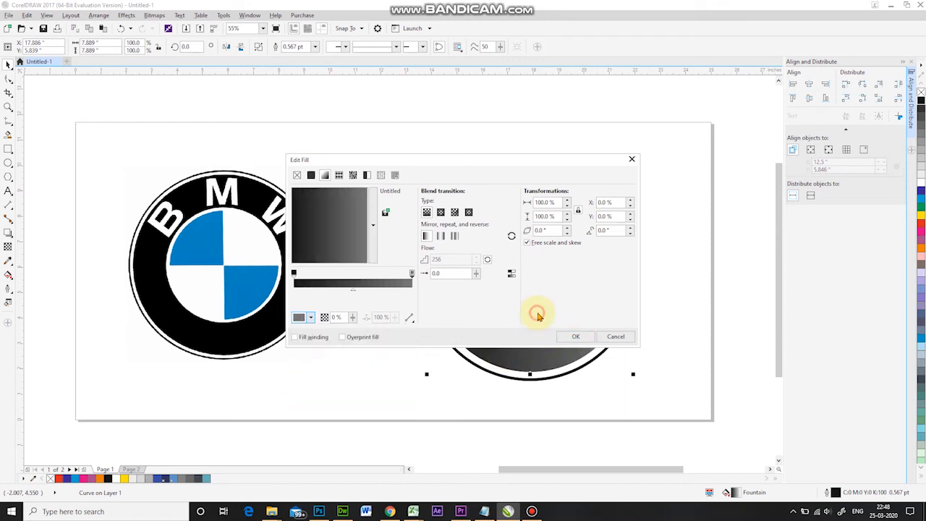
left_click(440, 212)
left_click(572, 338)
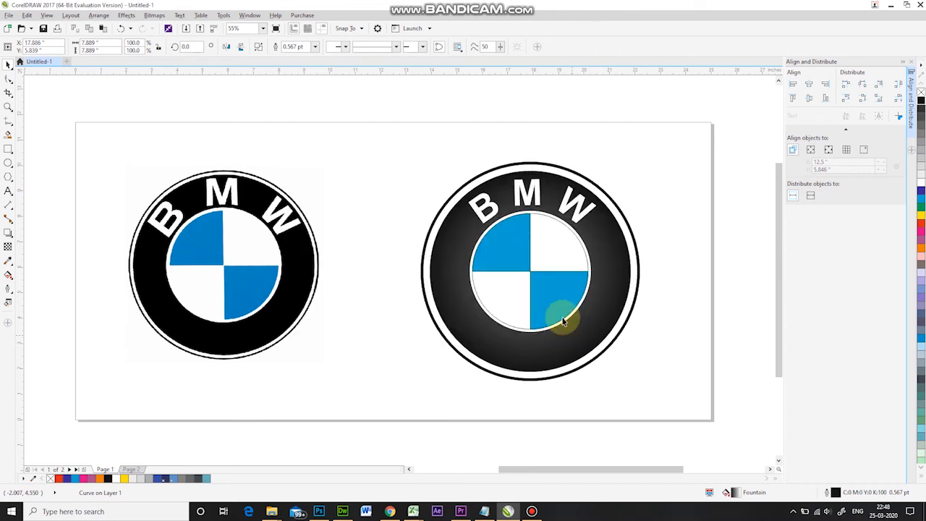
Move the wide ring's gradient highlight to just beside the letter B and its dark end to the lower edge of the blue emblem quarter
left_click(8, 276)
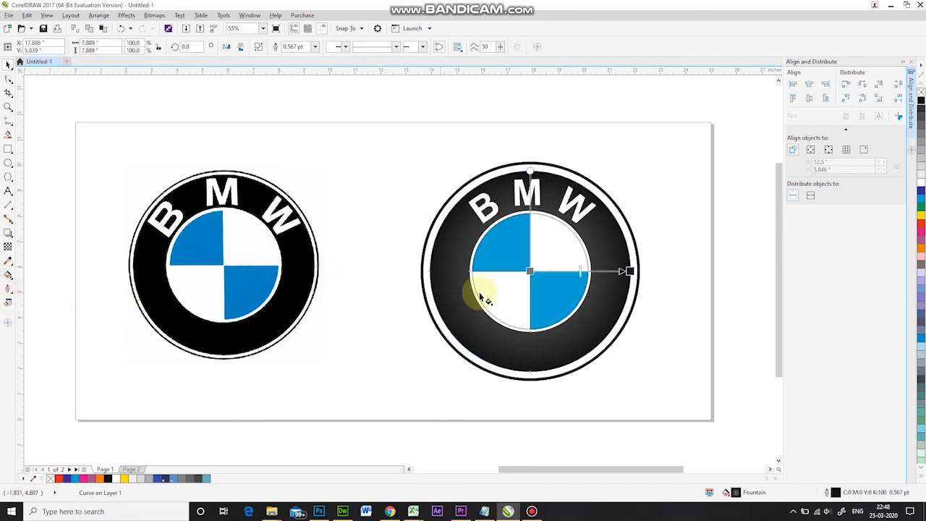
left_click_drag(532, 268, 466, 223)
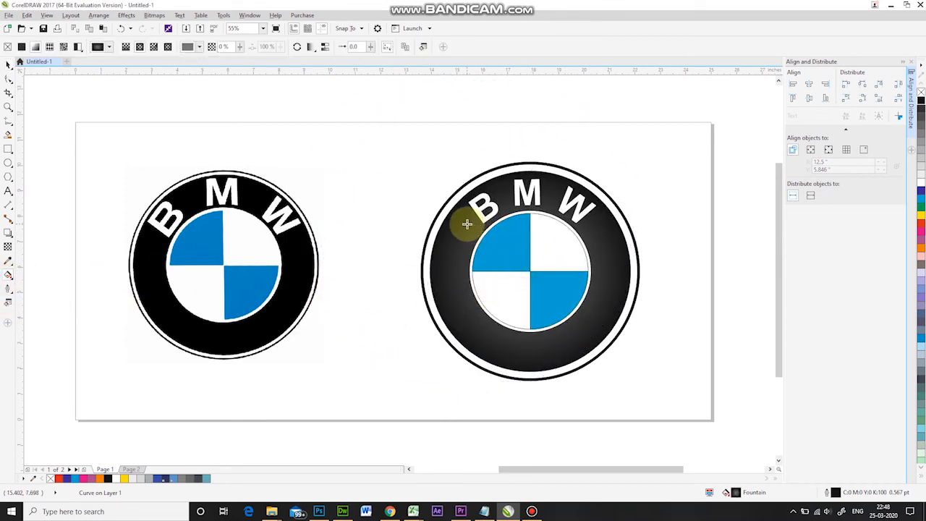
left_click_drag(630, 271, 572, 313)
left_click(9, 65)
left_click(319, 151)
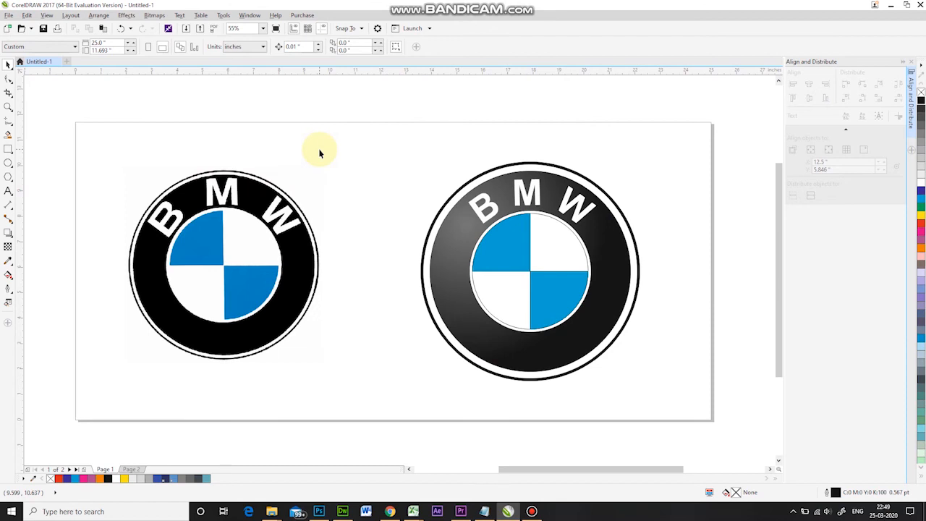
Duplicate the white BMW text slightly up and left, and colour the original copy behind it black as a shadow
left_click(532, 194)
left_click(532, 194)
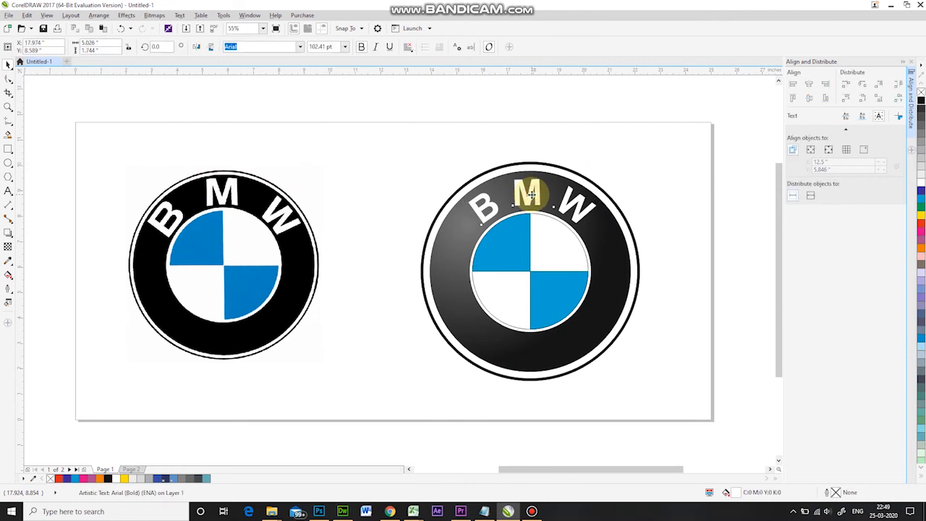
left_click(8, 106)
left_click_drag(458, 169, 601, 234)
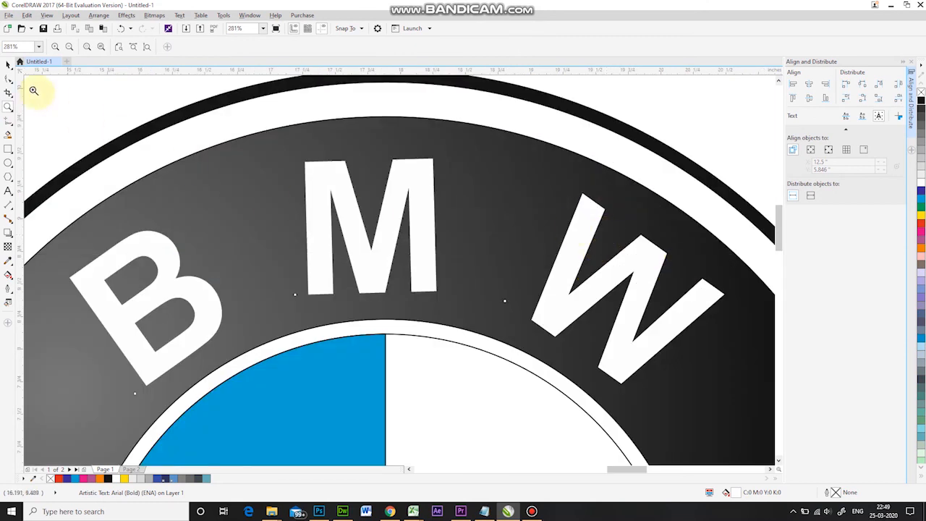
double_click(8, 64)
left_click(50, 85)
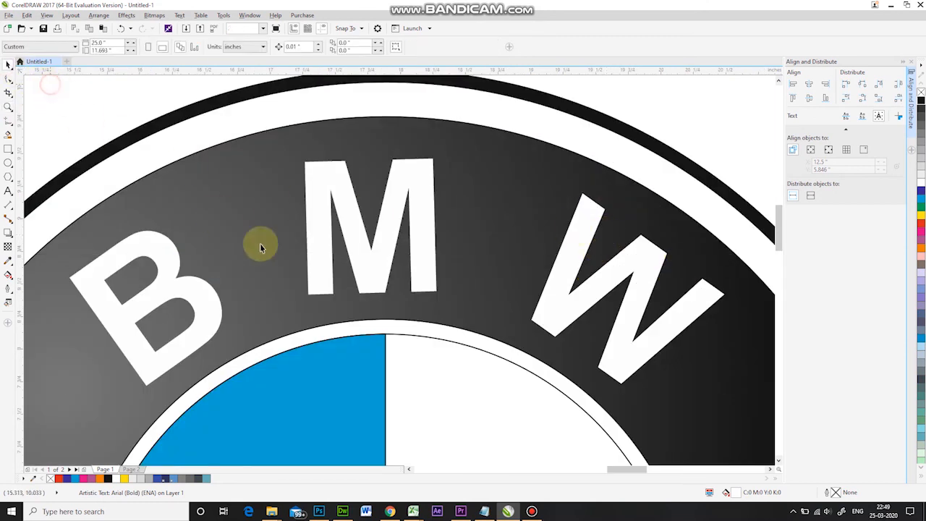
left_click(371, 273)
left_click_drag(374, 272, 371, 268)
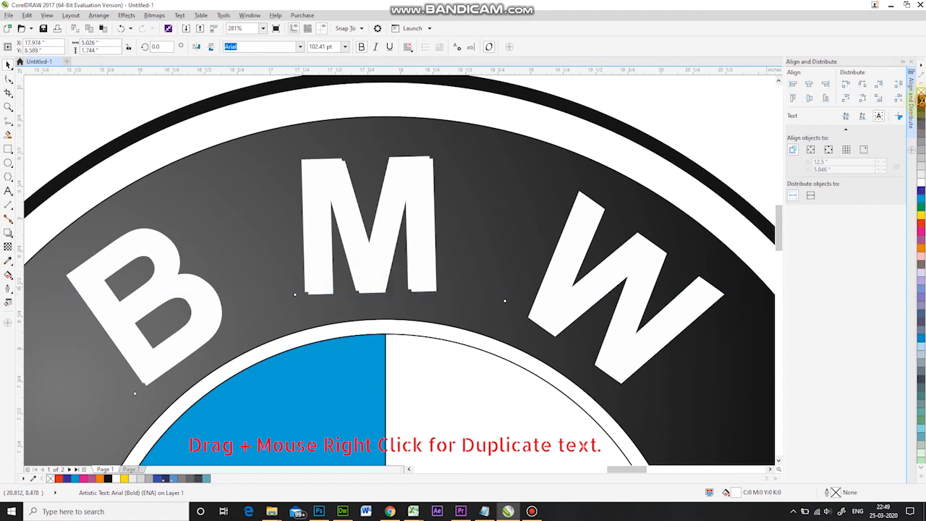
left_click(920, 97)
left_click(363, 279)
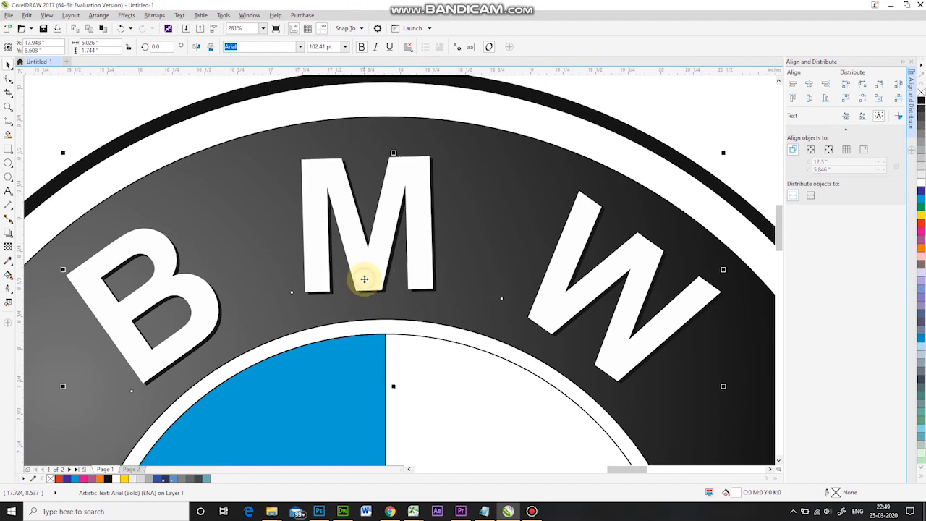
Remove the thin outlines from the blue and white emblem in the centre of the recreated logo
left_click(8, 106)
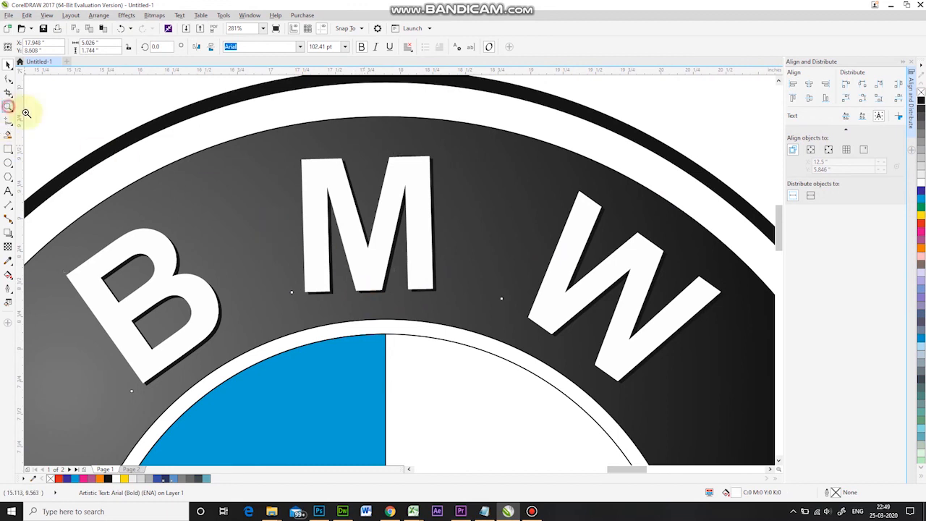
right_click(418, 274)
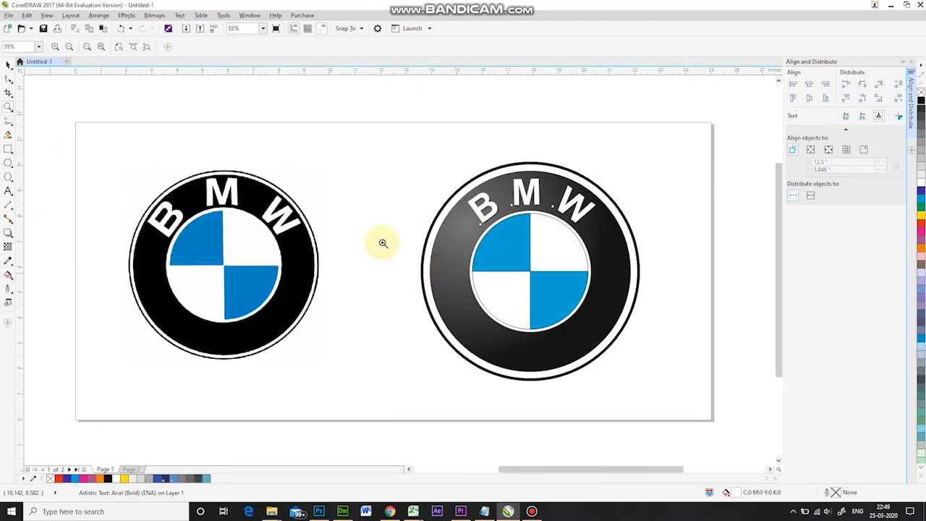
left_click(8, 63)
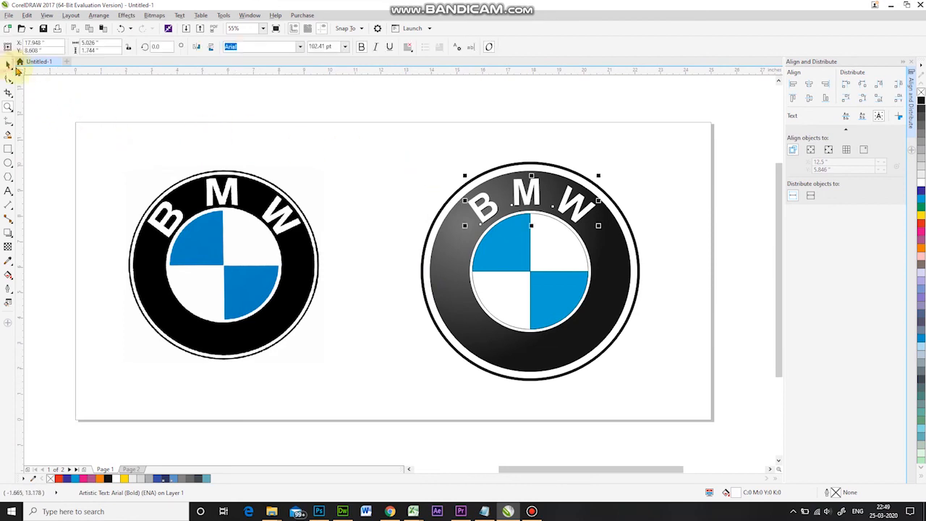
left_click(249, 130)
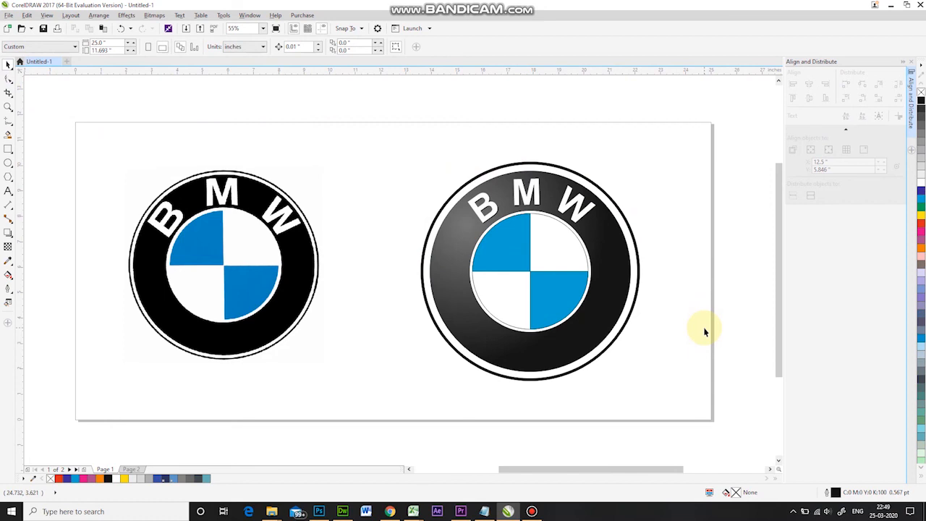
left_click_drag(699, 199, 457, 346)
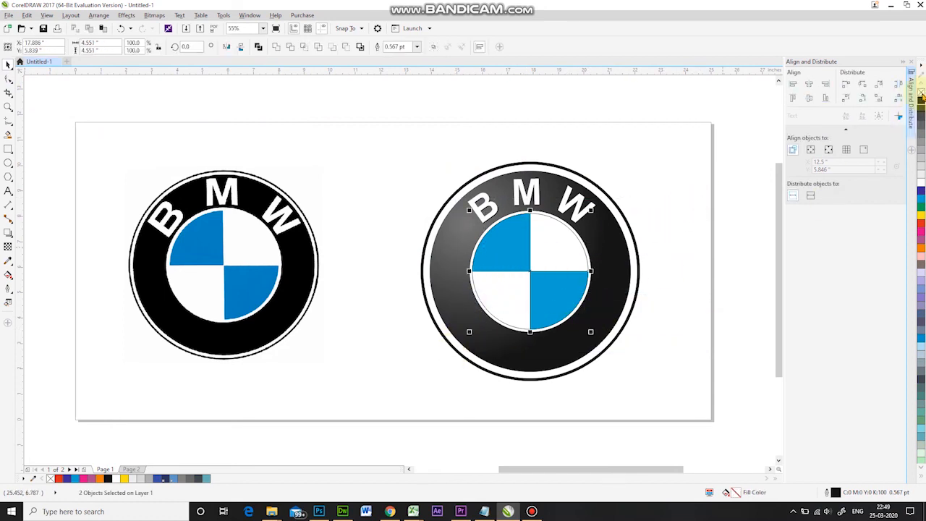
left_click(709, 173)
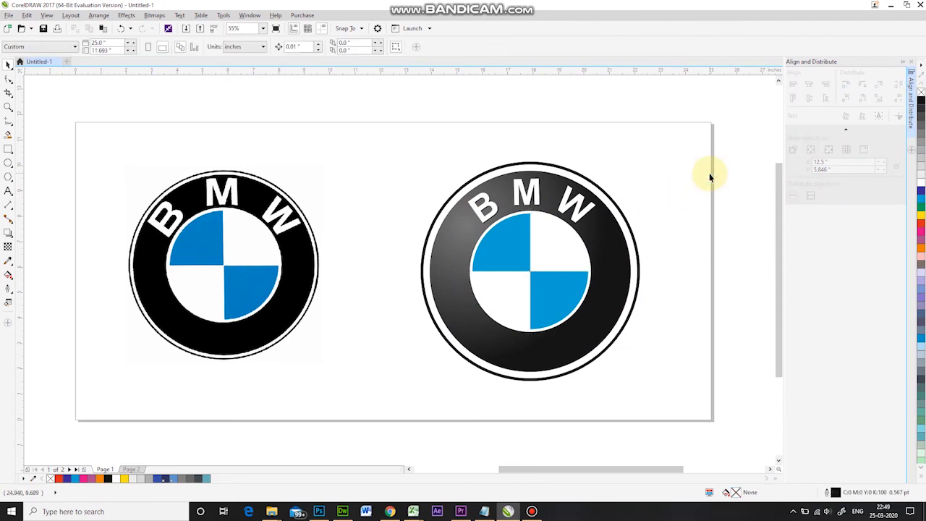